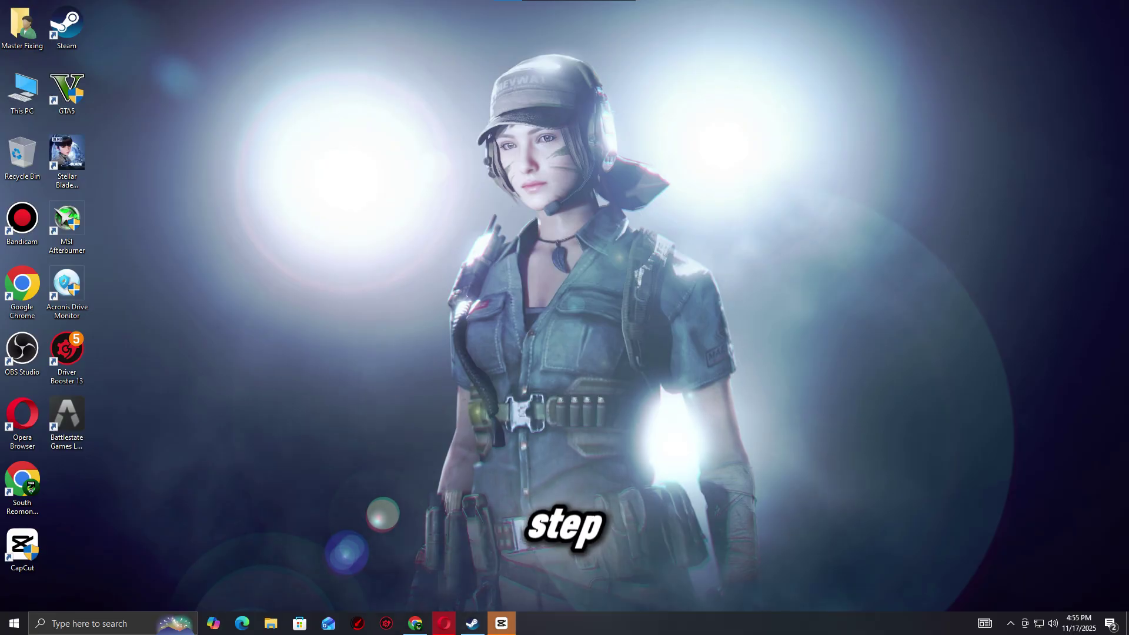
# - Run dxdiag and view the Display details for the Radeon RX 470 Series and its driver
pyautogui.press('super+r')
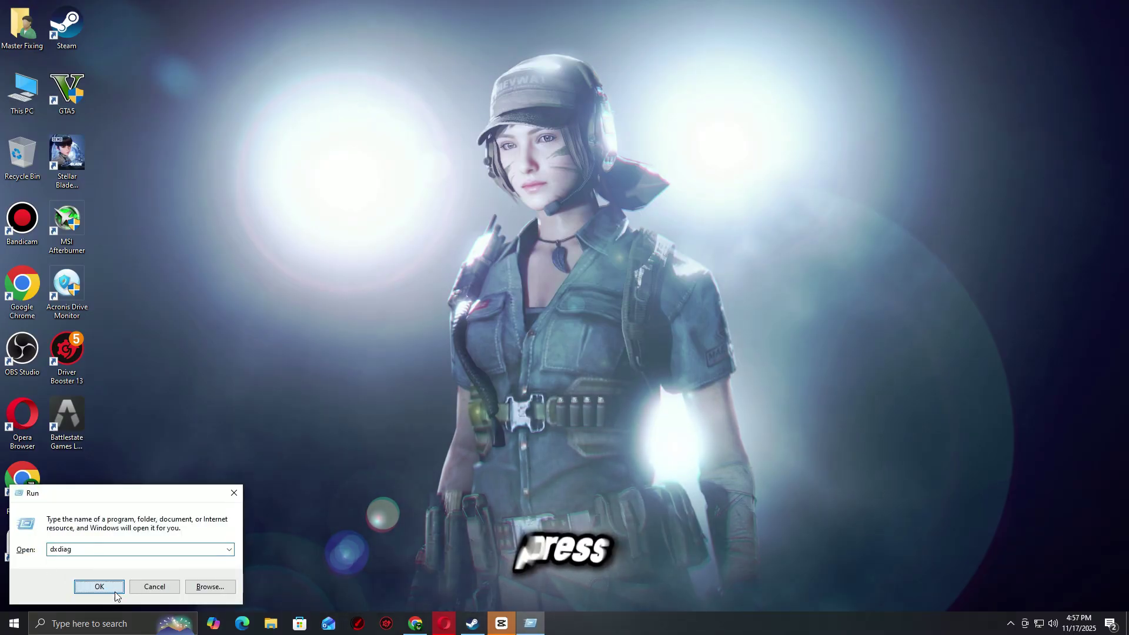
pyautogui.click(115, 592)
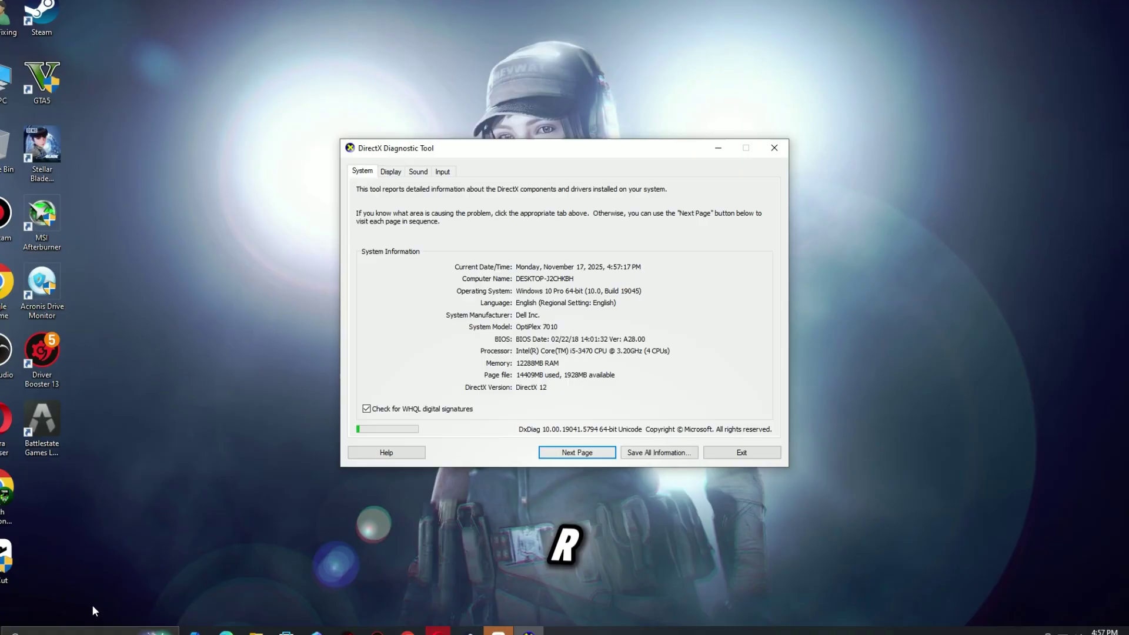
pyautogui.click(372, 156)
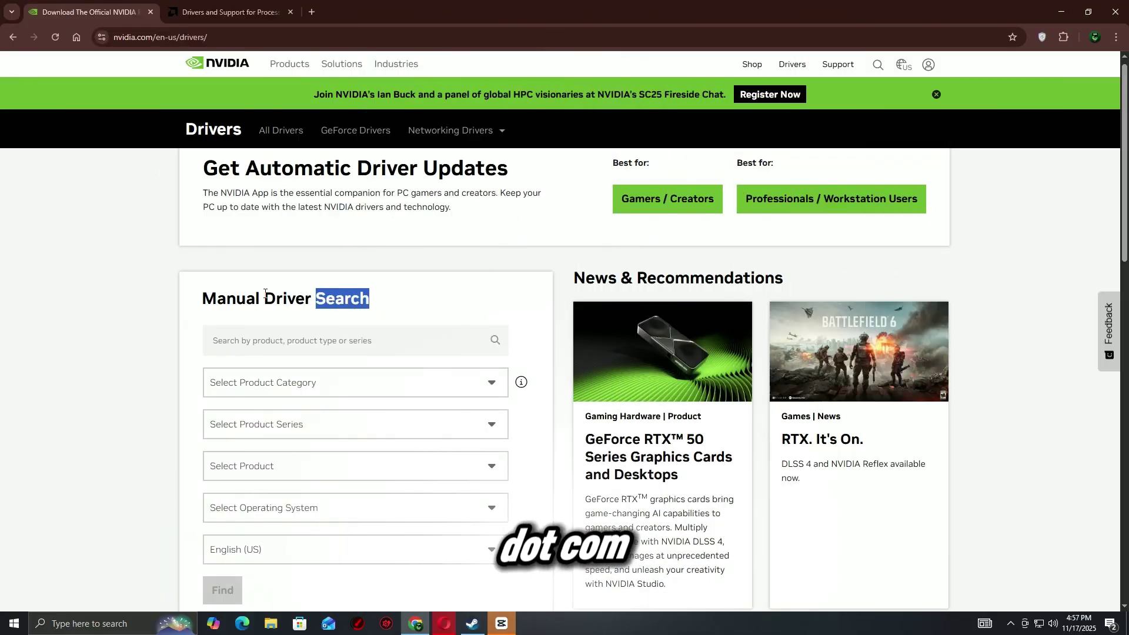
# - Highlight the NVIDIA driver page heading, then switch to the AMD Drivers and Support page
pyautogui.moveTo(404, 294)
pyautogui.mouseDown()
pyautogui.moveTo(186, 301)
pyautogui.moveTo(352, 344)
pyautogui.moveTo(193, 414)
pyautogui.mouseUp()
pyautogui.click(230, 12)
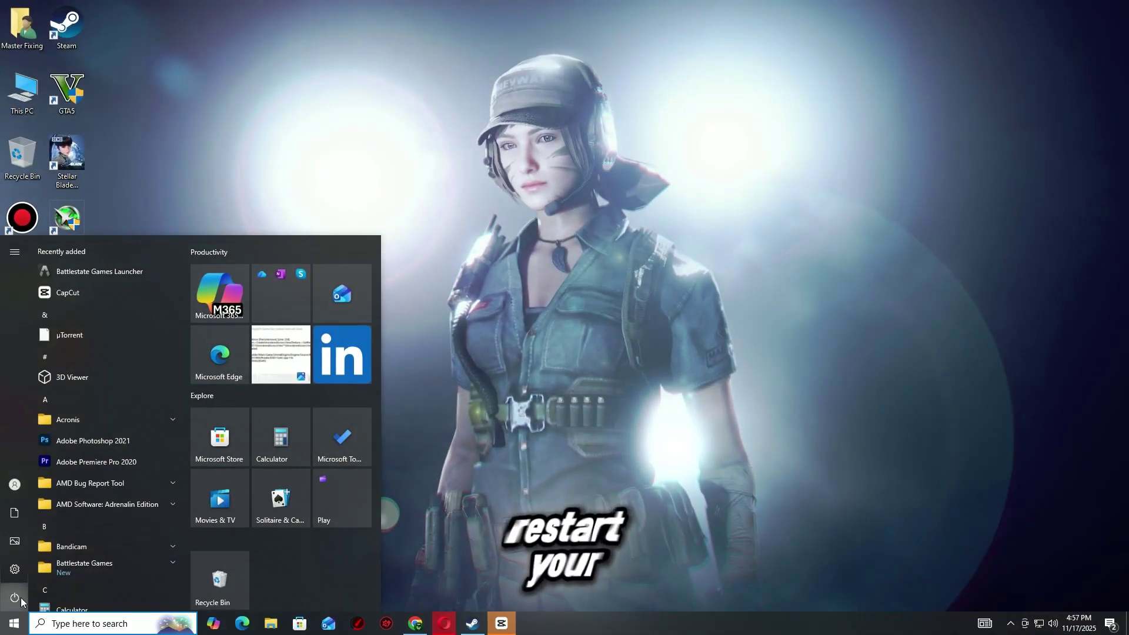
# - Restart the PC, then open Stellar Blade Demo's properties from the Steam library
pyautogui.click(14, 597)
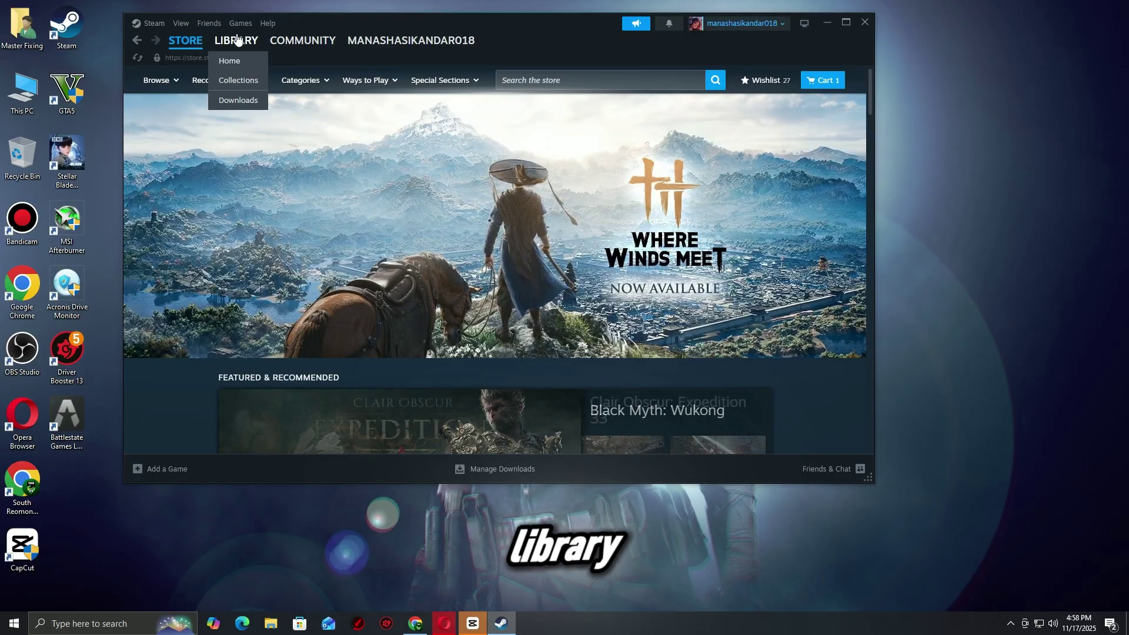
pyautogui.click(236, 41)
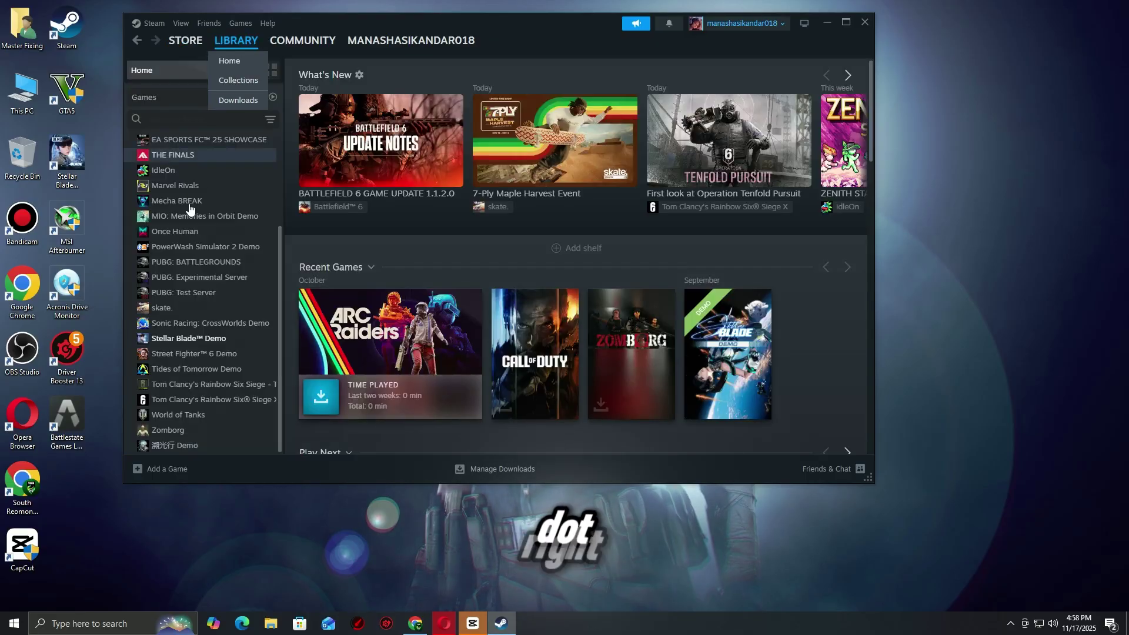
pyautogui.rightClick(161, 343)
pyautogui.click(189, 433)
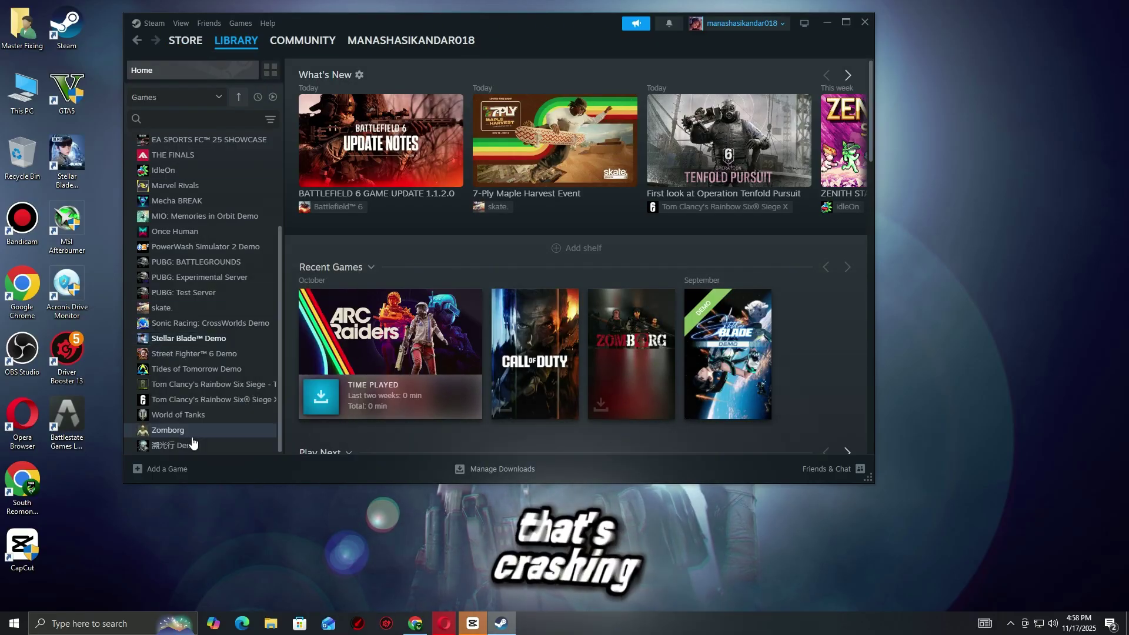
# - Show Stellar Blade Demo's Installed Files page with its file-integrity verification option
pyautogui.click(306, 188)
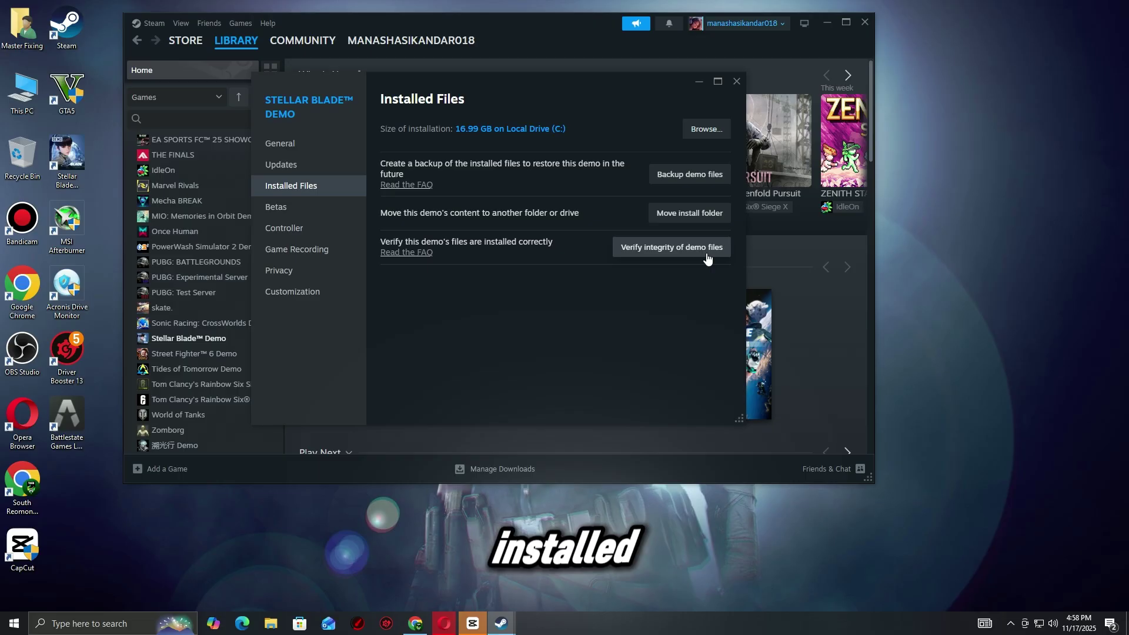